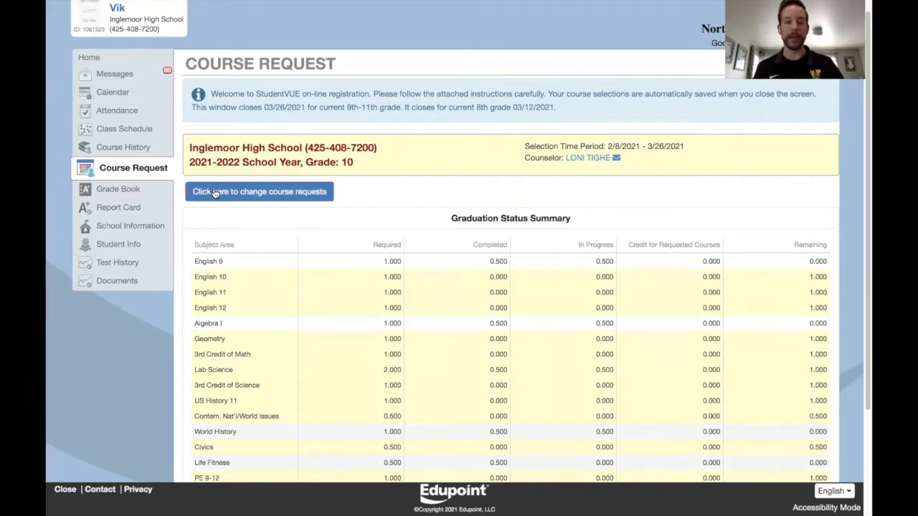
# - Start changing the course requests and request both semesters of English 10, ENG200A and ENG200B
pyautogui.click(216, 192)
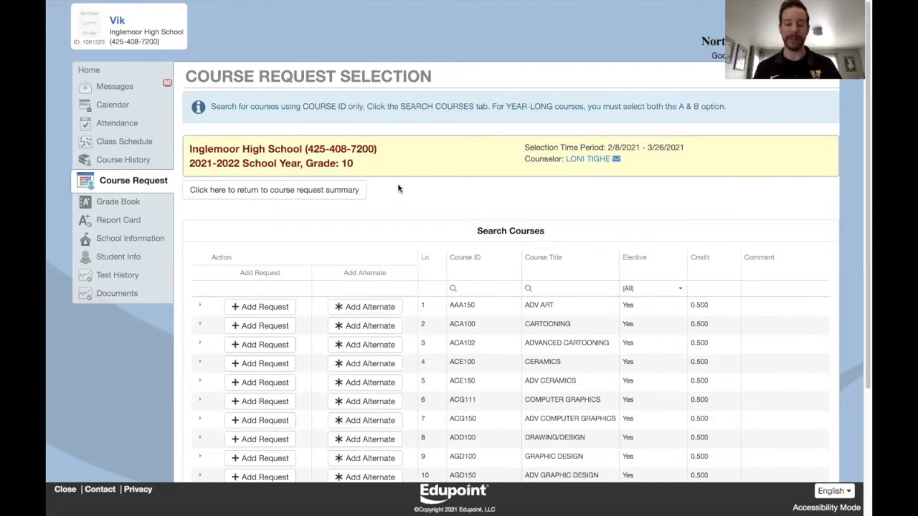
pyautogui.click(461, 287)
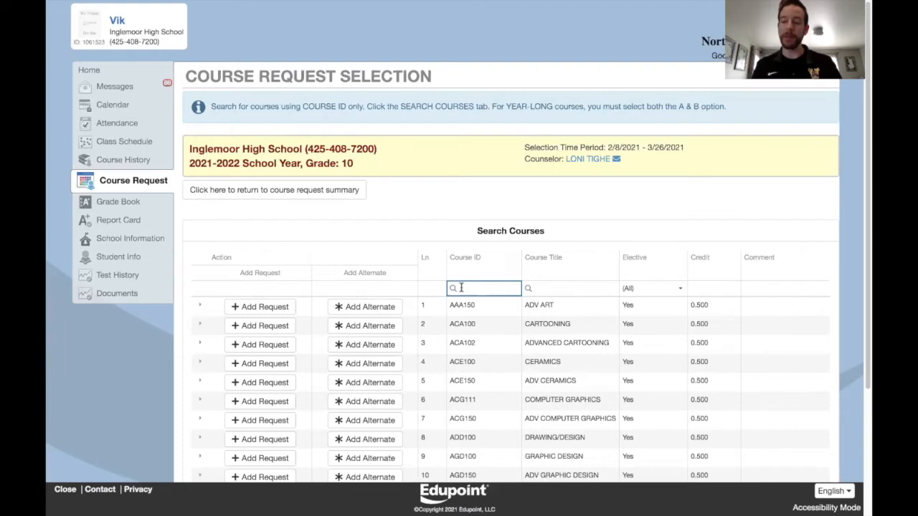
pyautogui.write('ENG200')
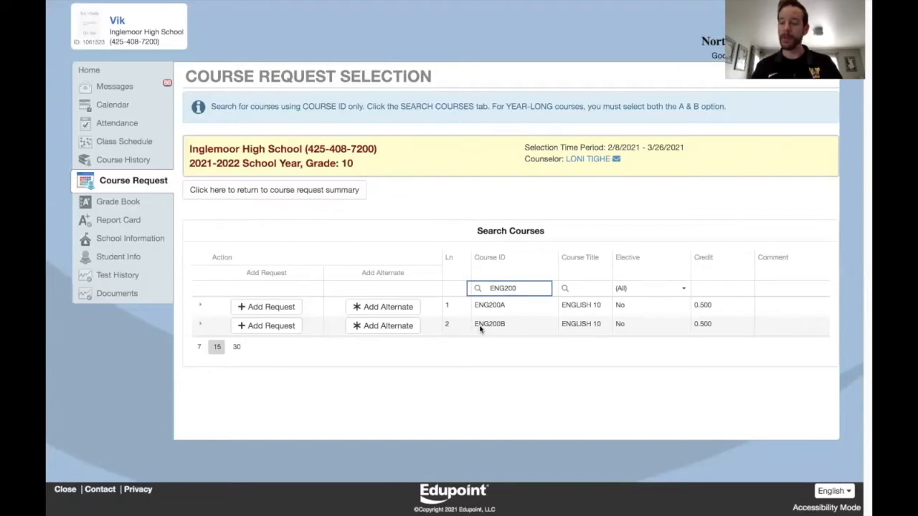
pyautogui.click(269, 313)
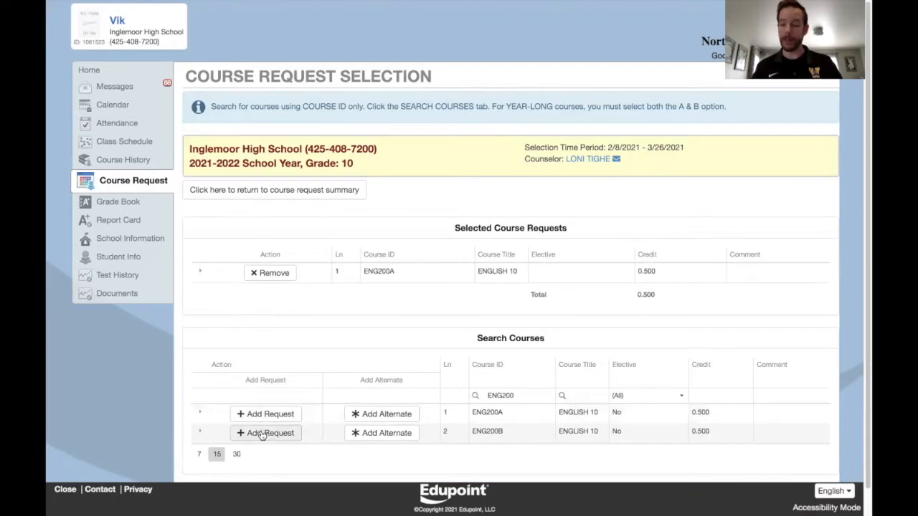
pyautogui.click(264, 433)
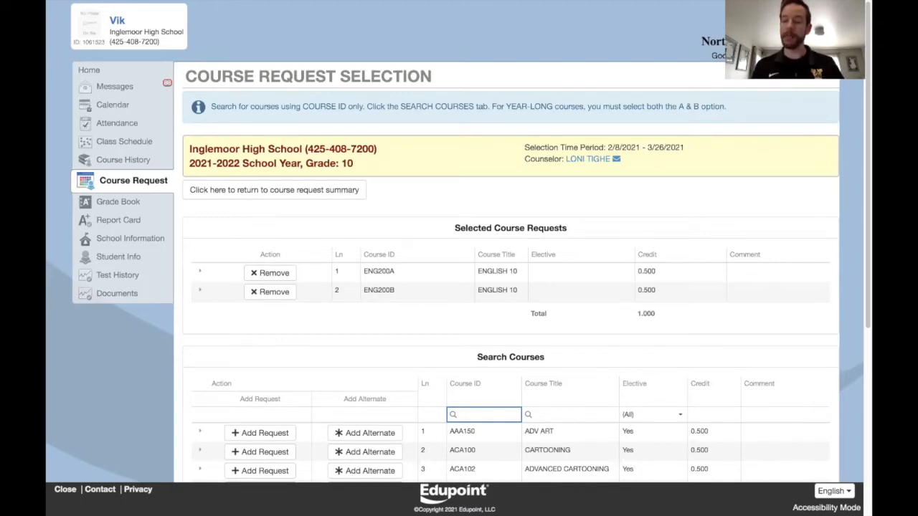
# - Find course ID MGE100 and request both Geometry semesters, MGE100A and MGE100B
pyautogui.write('mge100')
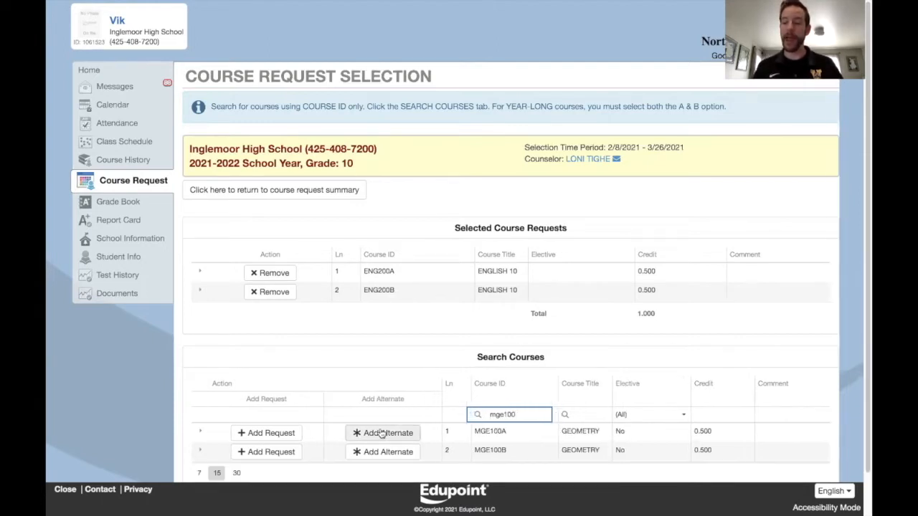
pyautogui.scroll(-1, 376, 434)
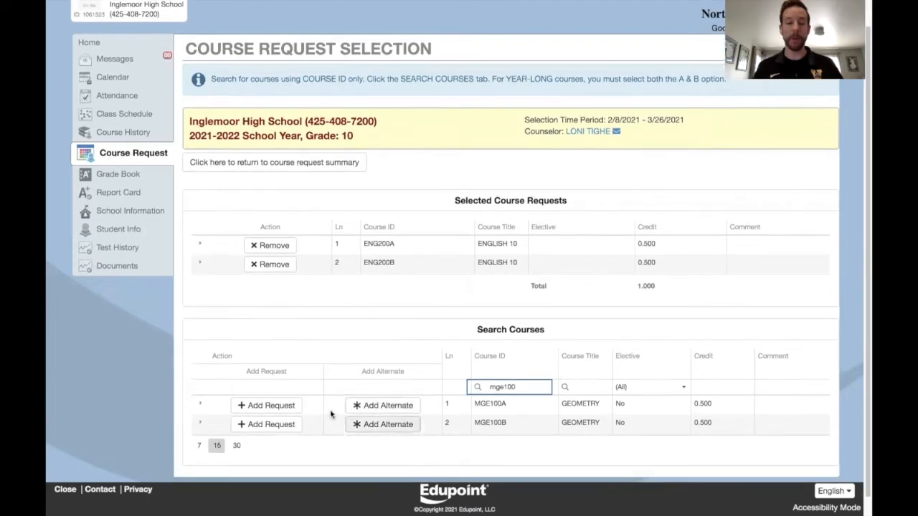
pyautogui.click(289, 407)
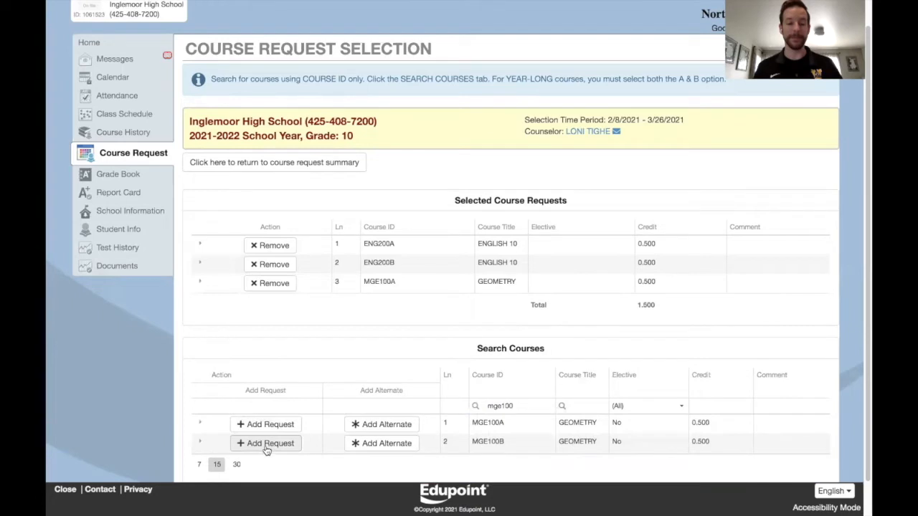
pyautogui.click(267, 445)
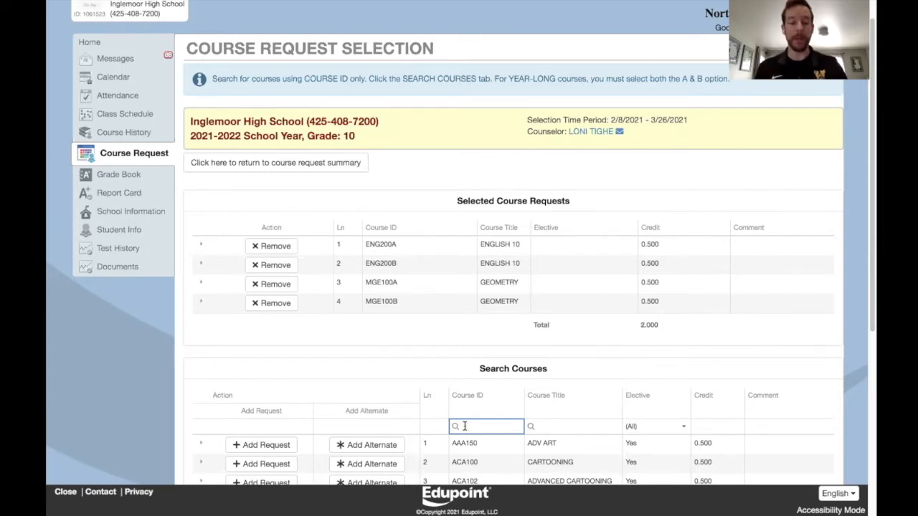
# - Find course ID SCP100 and request both Physics semesters, SCP100A and SCP100B
pyautogui.write('SCP100')
pyautogui.scroll(-1, 473, 244)
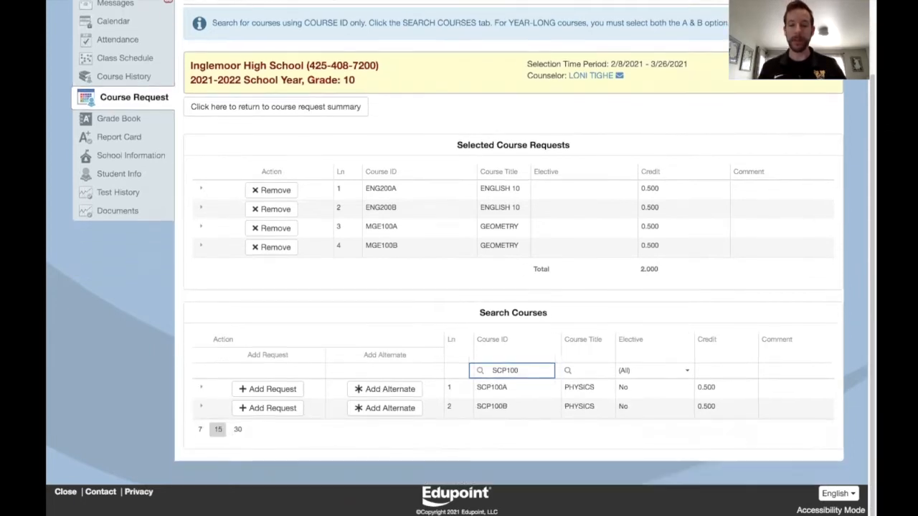
pyautogui.click(290, 391)
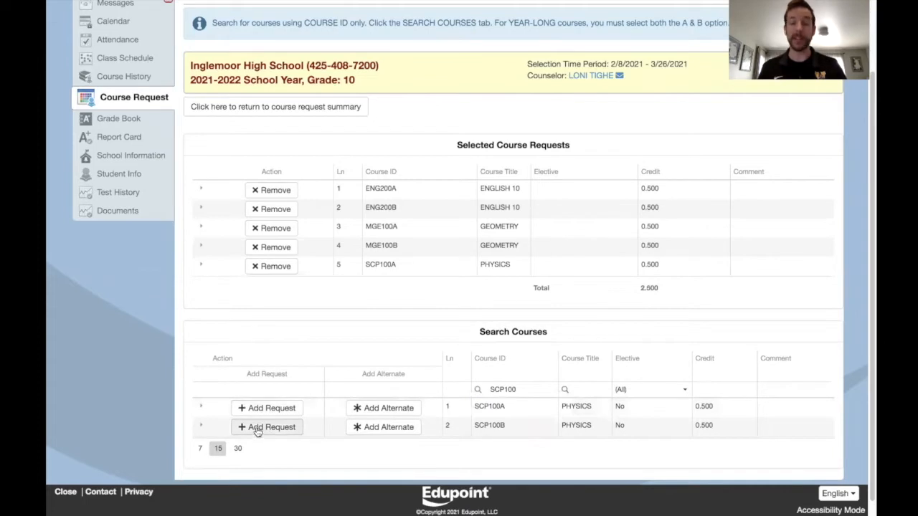
pyautogui.click(256, 429)
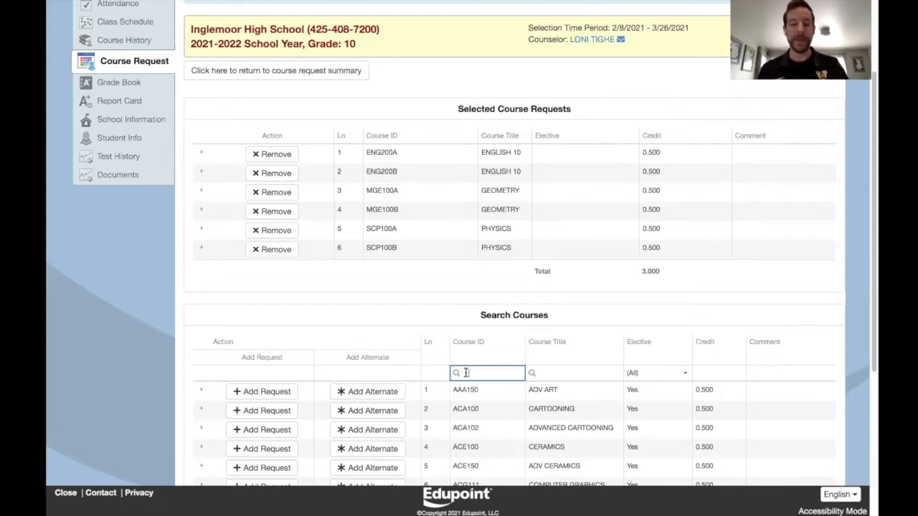
# - Find course ID SSW265 and request both NSD Pre-IB World History II semesters, SSW265A and SSW265B
pyautogui.write('SSW265')
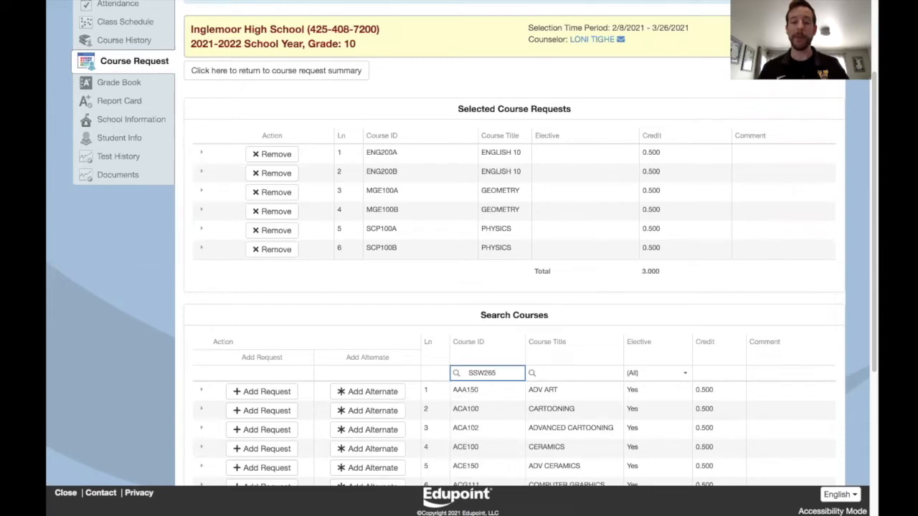
pyautogui.click(281, 389)
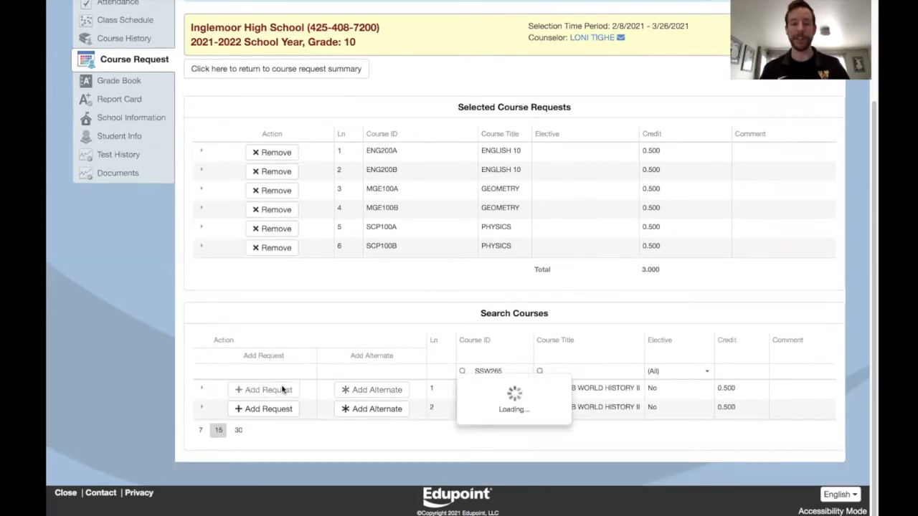
pyautogui.click(270, 428)
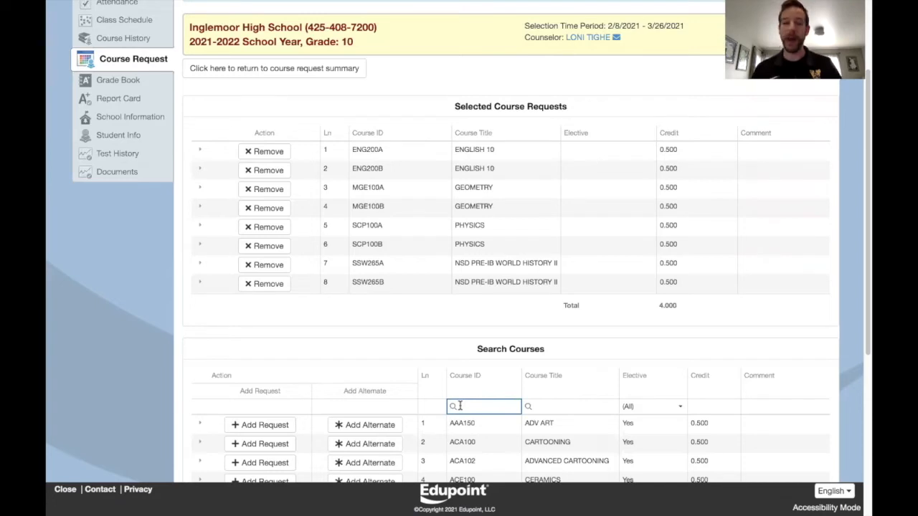
# - Find course ID WLF200 and request both French 200 semesters, WLF200A and WLF200B
pyautogui.write('WLF200')
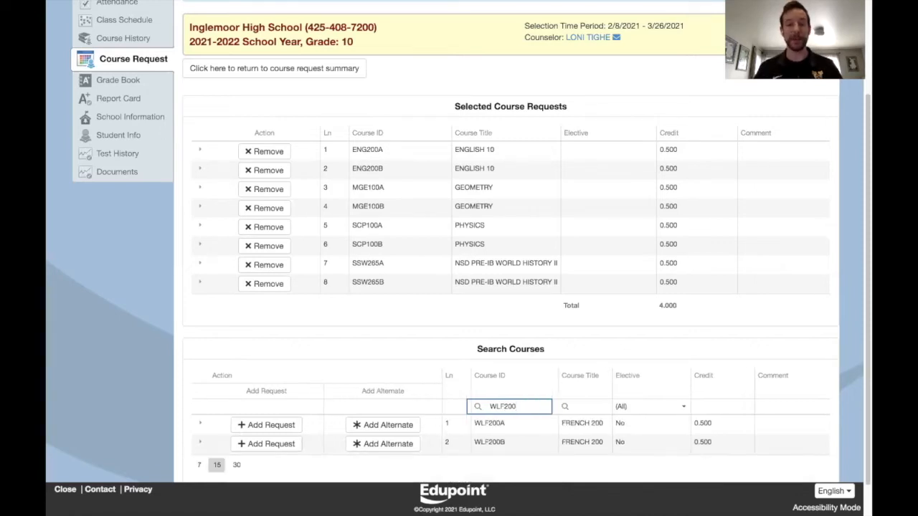
pyautogui.click(281, 403)
pyautogui.click(266, 440)
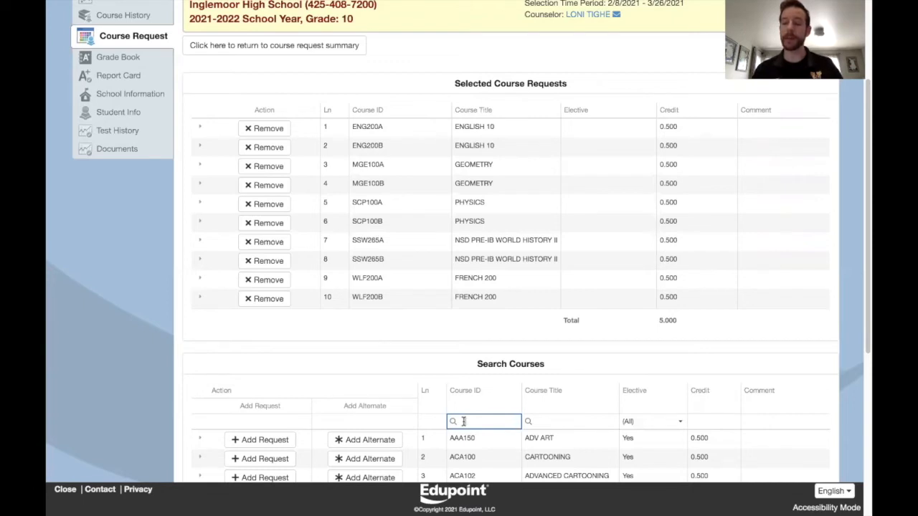
# - Find course ID HEA410 and add Health to the course requests
pyautogui.write('H')
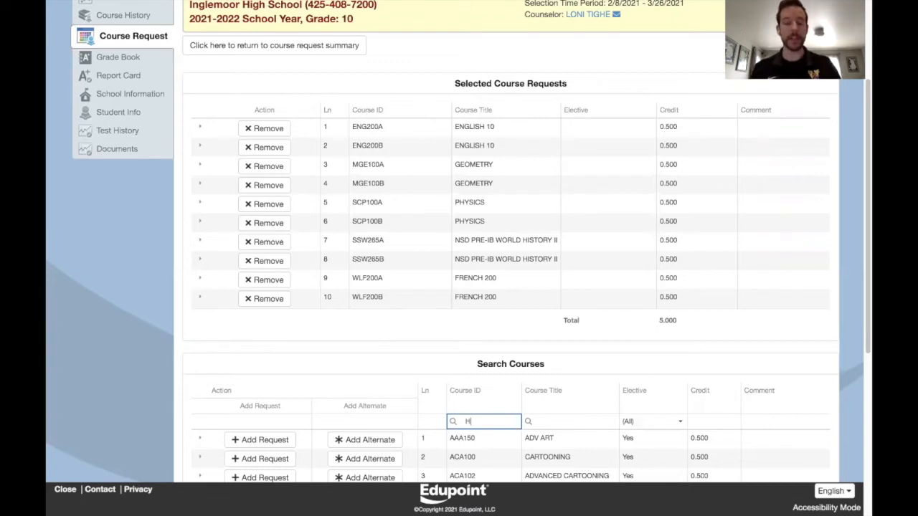
pyautogui.write('EA410')
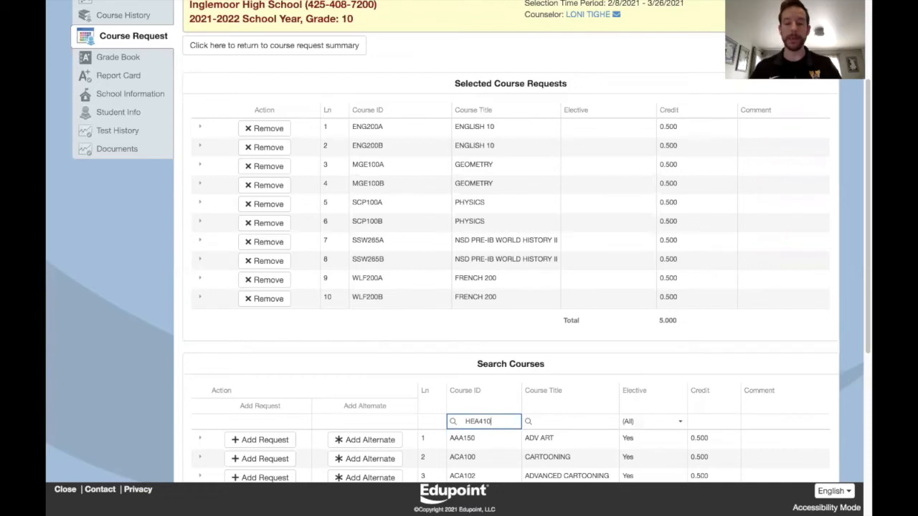
pyautogui.click(274, 405)
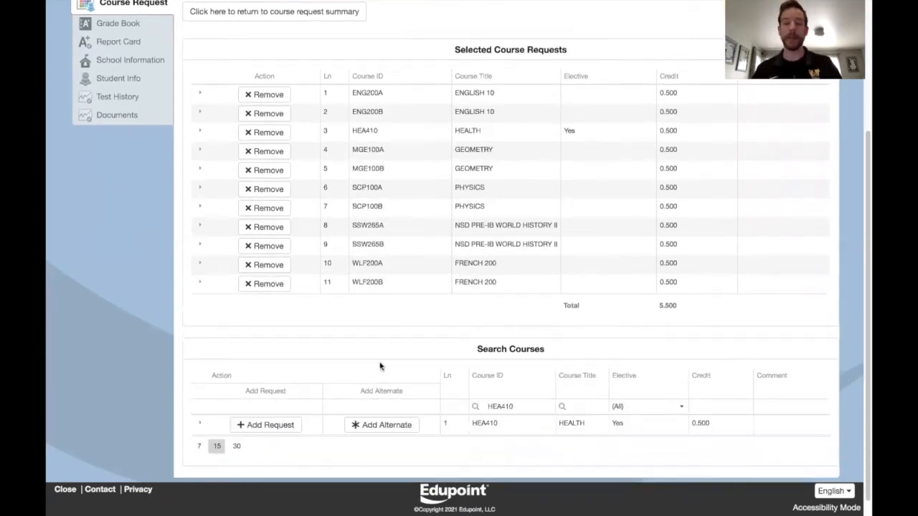
# - Replace the course ID search with PYP100 and add Yoga / Pilates to the course requests
pyautogui.doubleClick(503, 406)
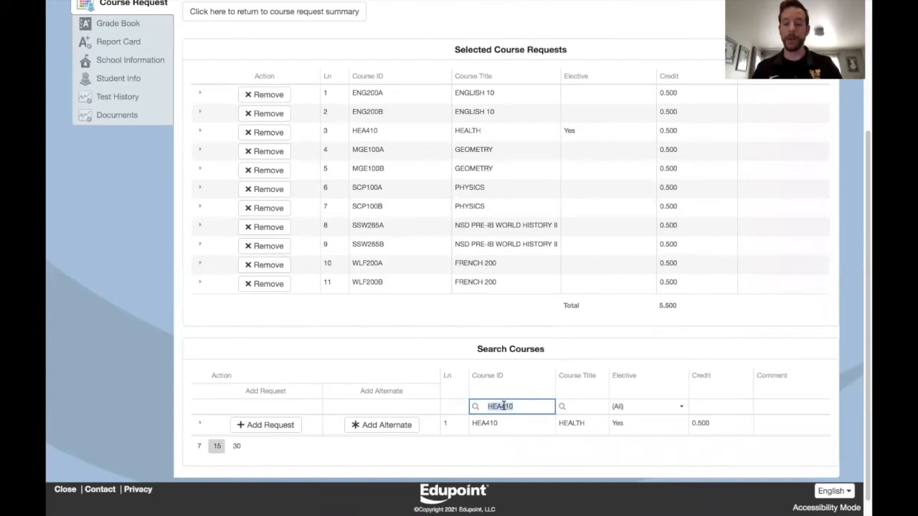
pyautogui.write('PYP')
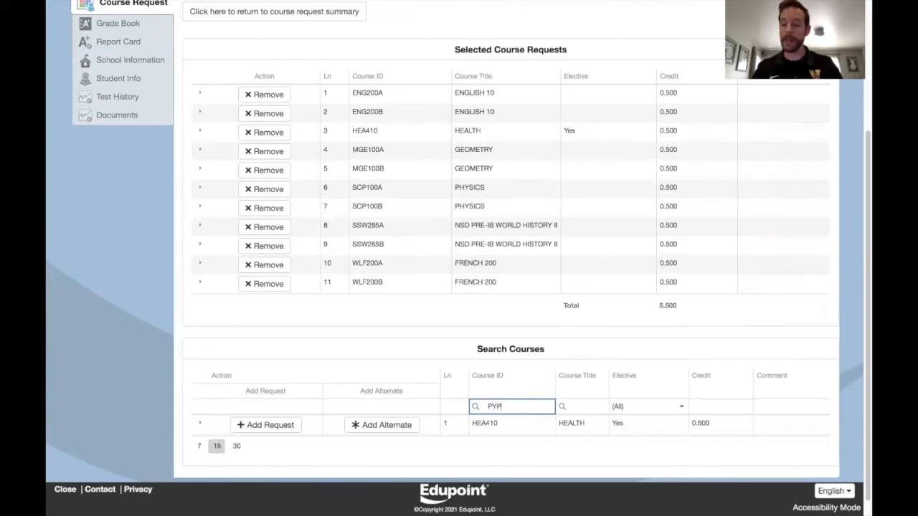
pyautogui.write('100')
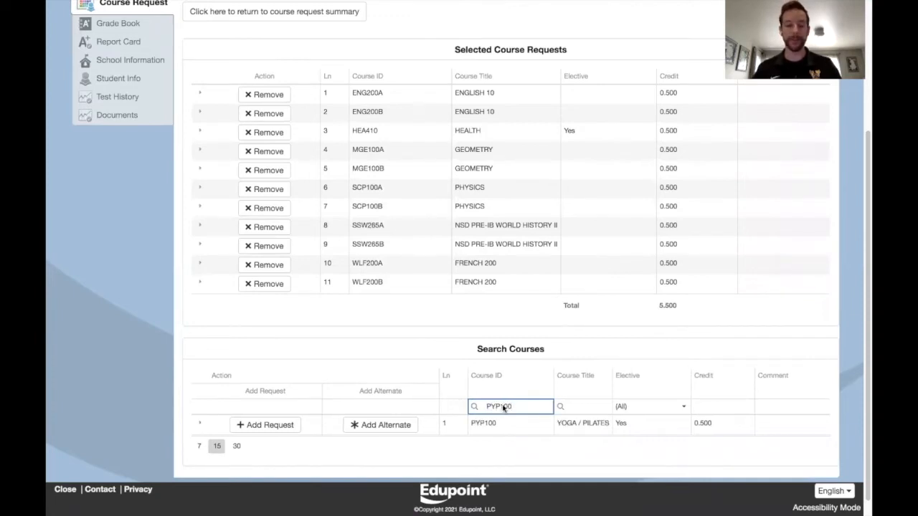
pyautogui.click(278, 425)
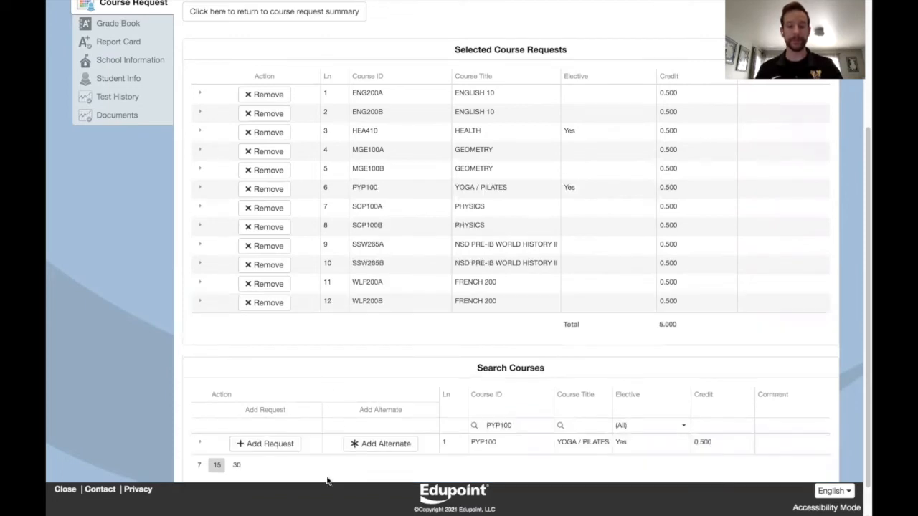
# - Find course ID YYN210 and request Leadership Class twice to cover both semesters
pyautogui.click(461, 423)
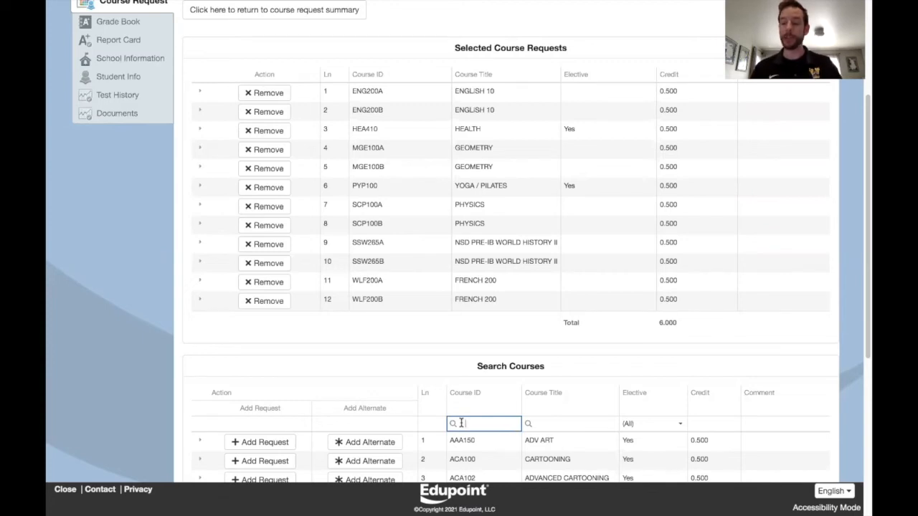
pyautogui.write('YYN210')
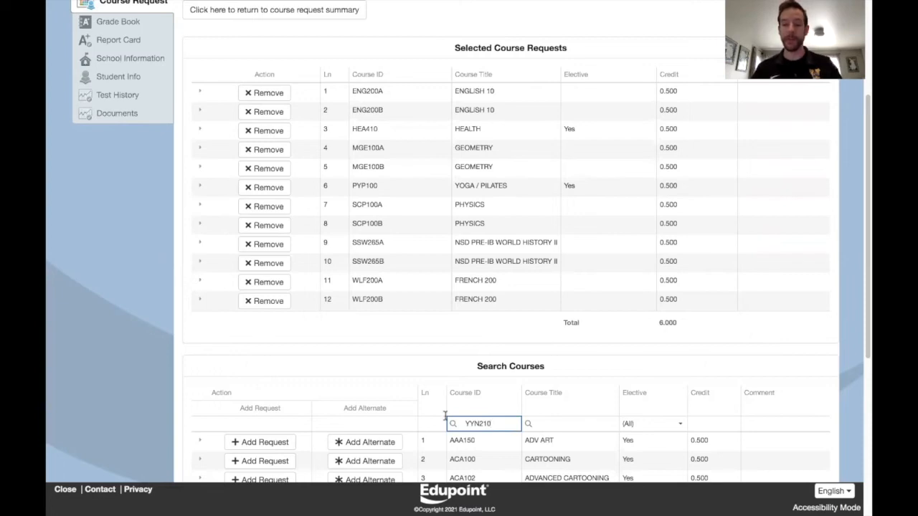
pyautogui.scroll(-1, 399, 403)
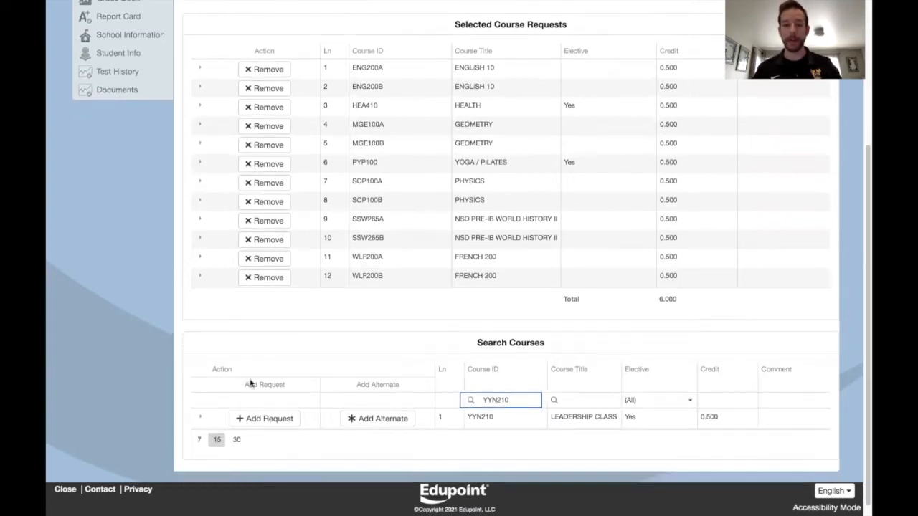
pyautogui.click(250, 424)
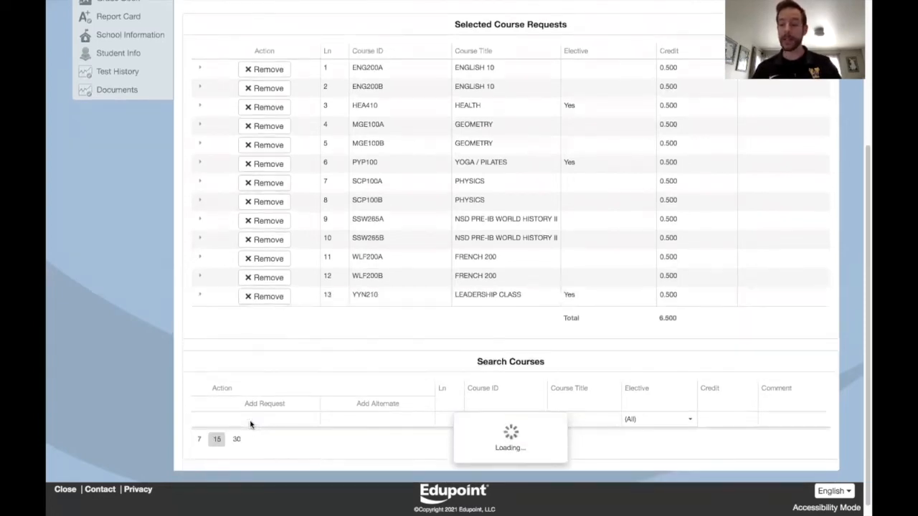
pyautogui.click(251, 438)
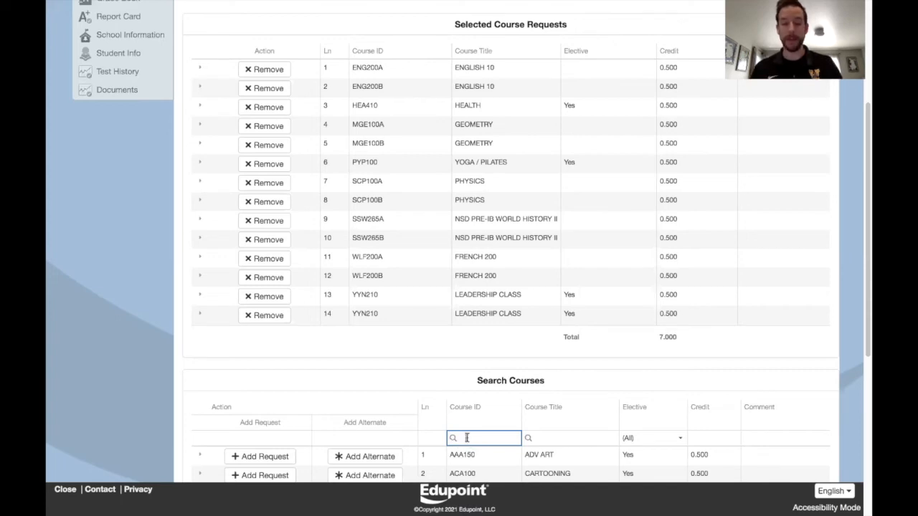
# - Add Walking Fitness (PWA200) and Cartooning (ACA100) as alternate course requests
pyautogui.write('PWA200')
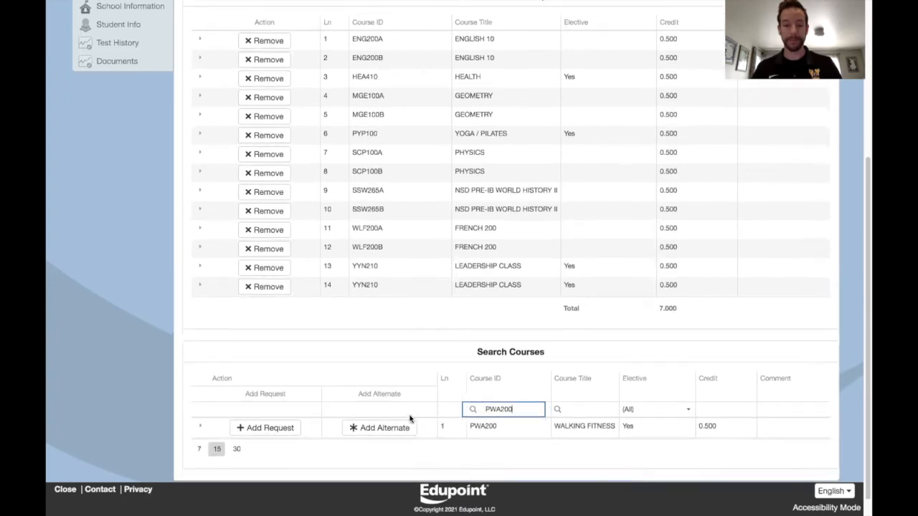
pyautogui.click(394, 428)
pyautogui.doubleClick(502, 387)
pyautogui.press('BackSpace')
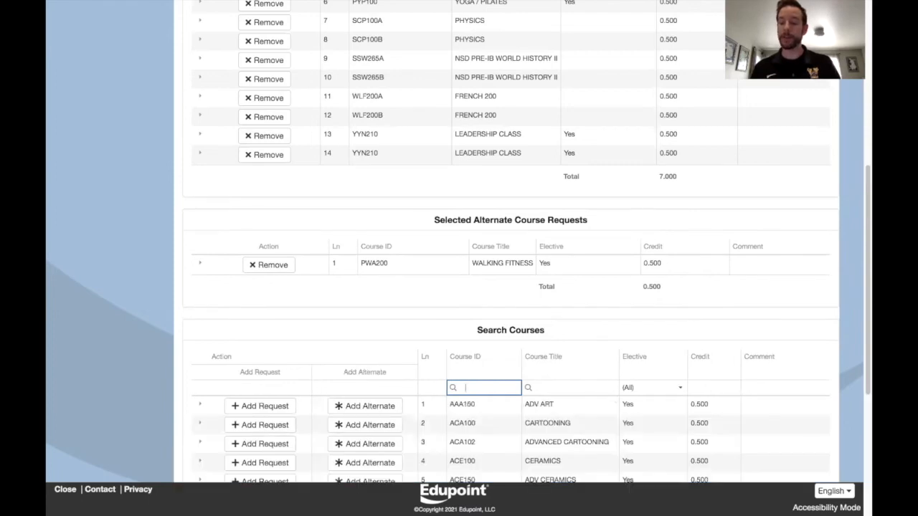
pyautogui.write('ACA100')
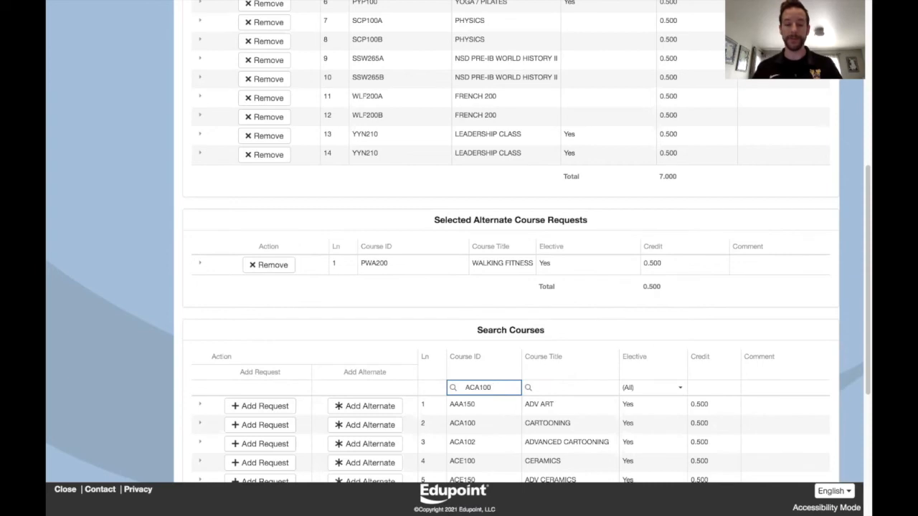
pyautogui.click(404, 408)
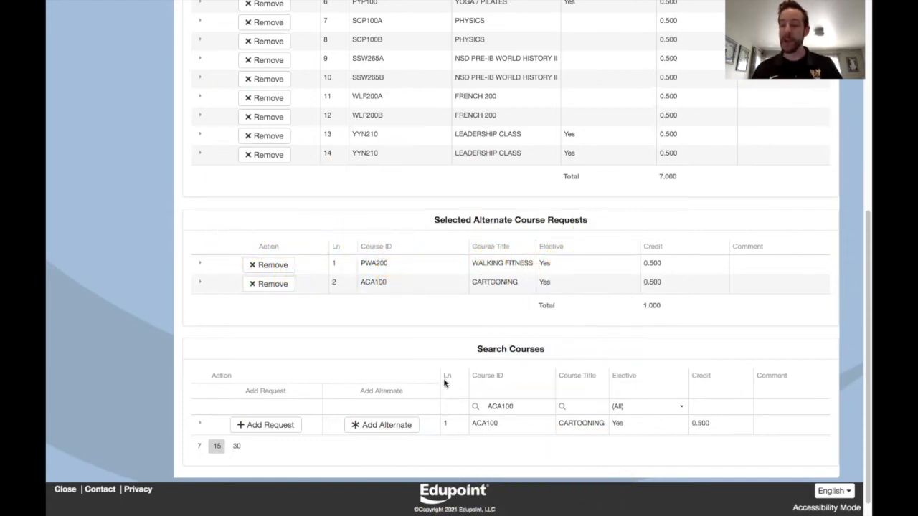
# - Review the full lists of selected course requests and selected alternates
pyautogui.scroll(5, 444, 383)
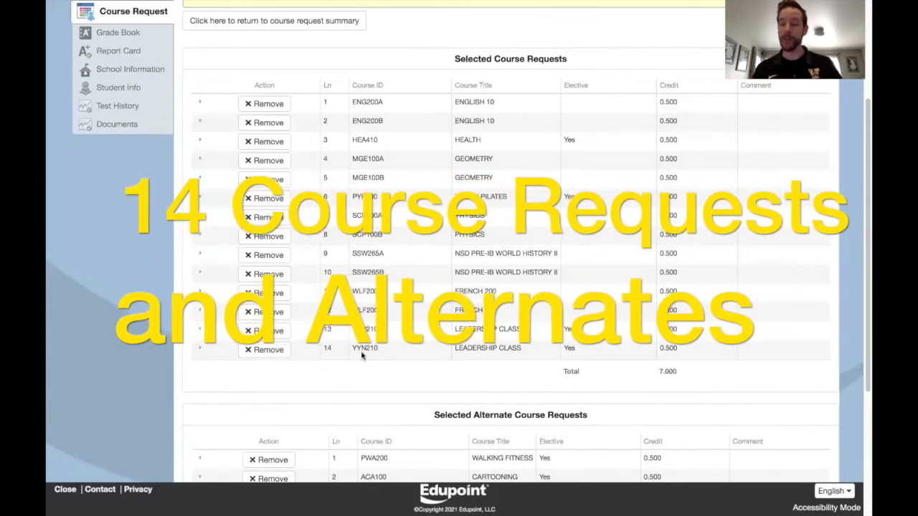
pyautogui.scroll(-2, 358, 358)
pyautogui.scroll(-1, 361, 351)
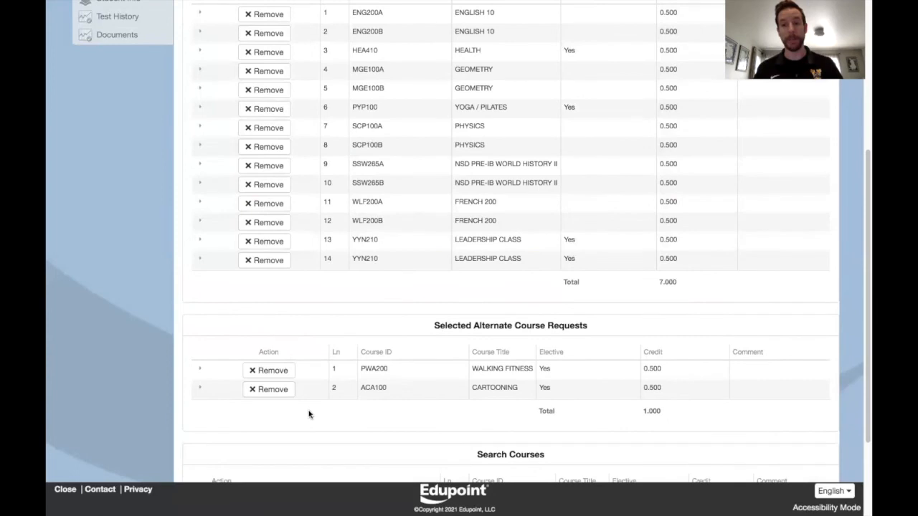